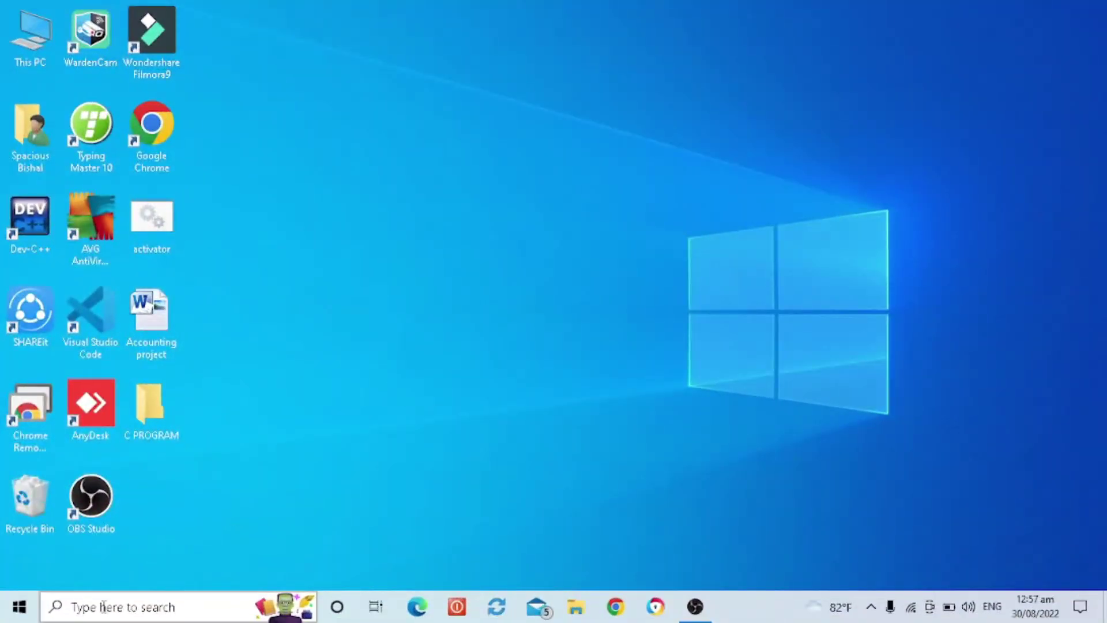
Search for 'ms' and launch Microsoft Word 2010 with a blank Document1
{"action": "left_click", "coordinate": [114, 610]}
{"action": "type", "text": "ms"}
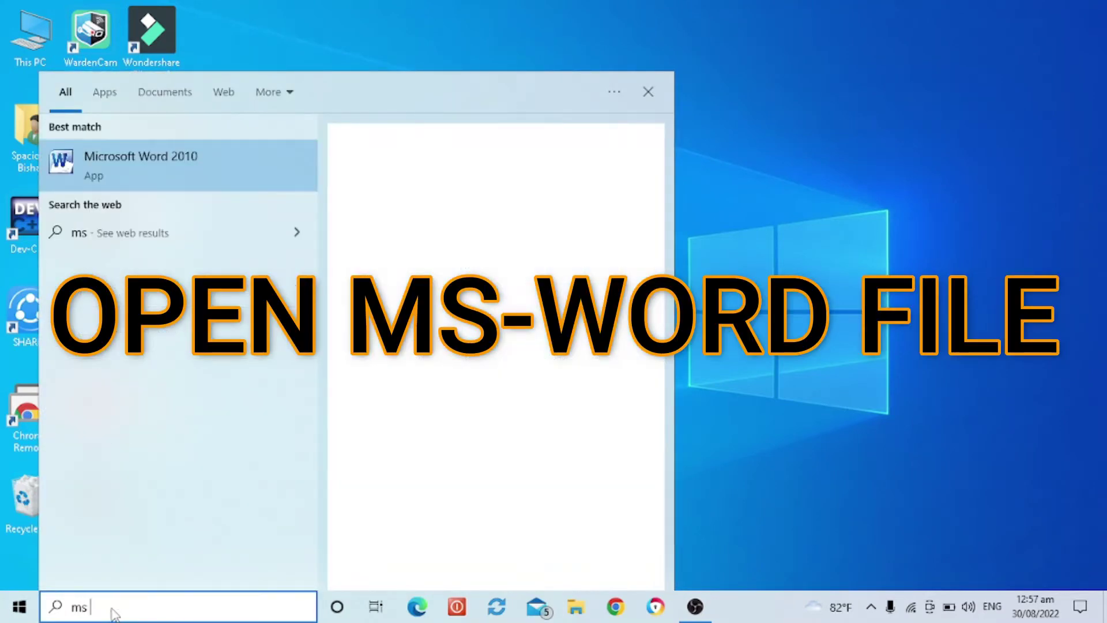
{"action": "left_click", "coordinate": [173, 165]}
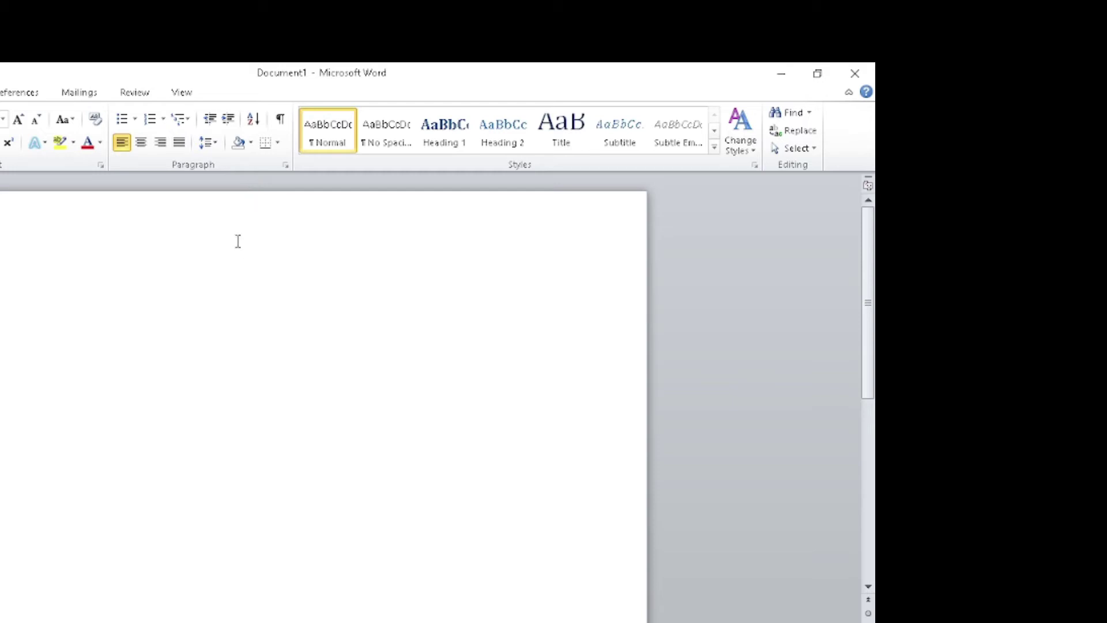
Fill the document with 12 pages of sample text using =rand(100), then start saving it
{"action": "type", "text": "="}
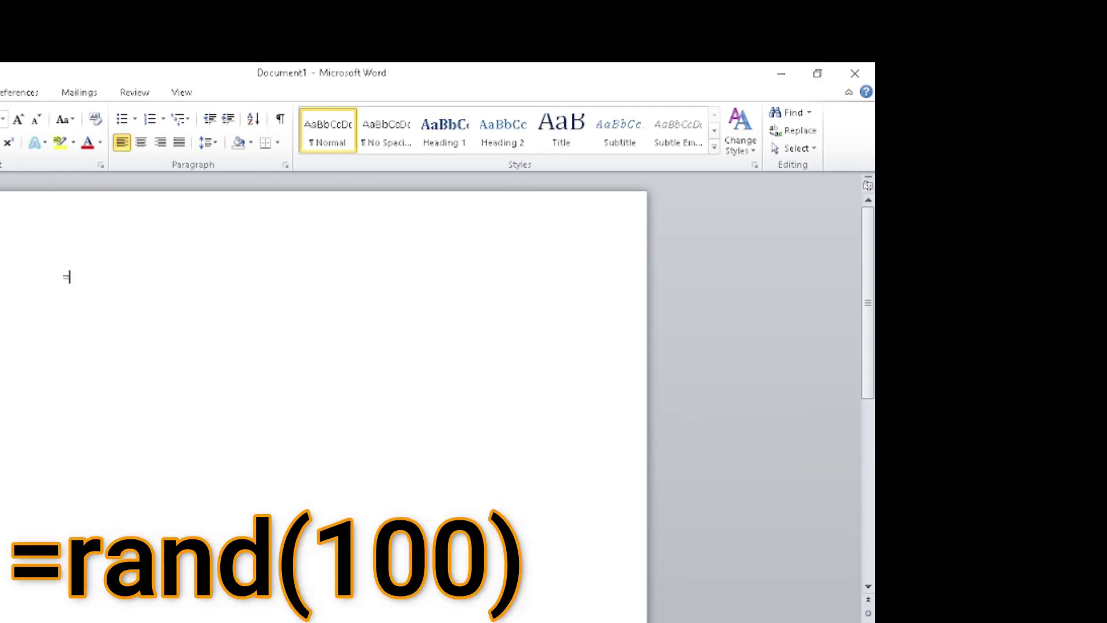
{"action": "type", "text": "rand(100)"}
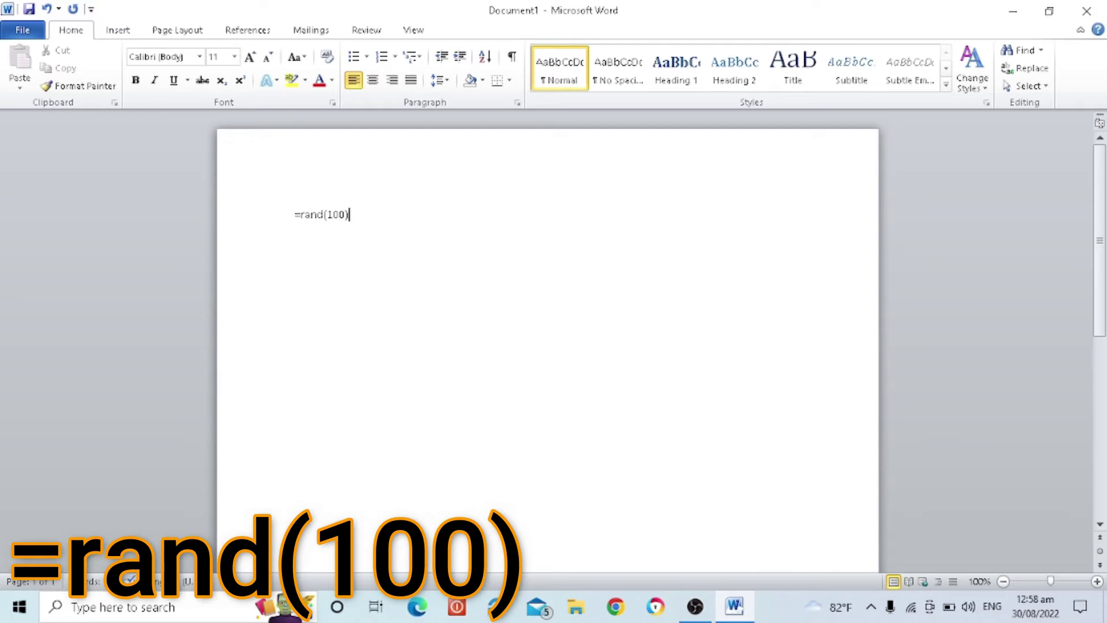
{"action": "key", "text": "Return"}
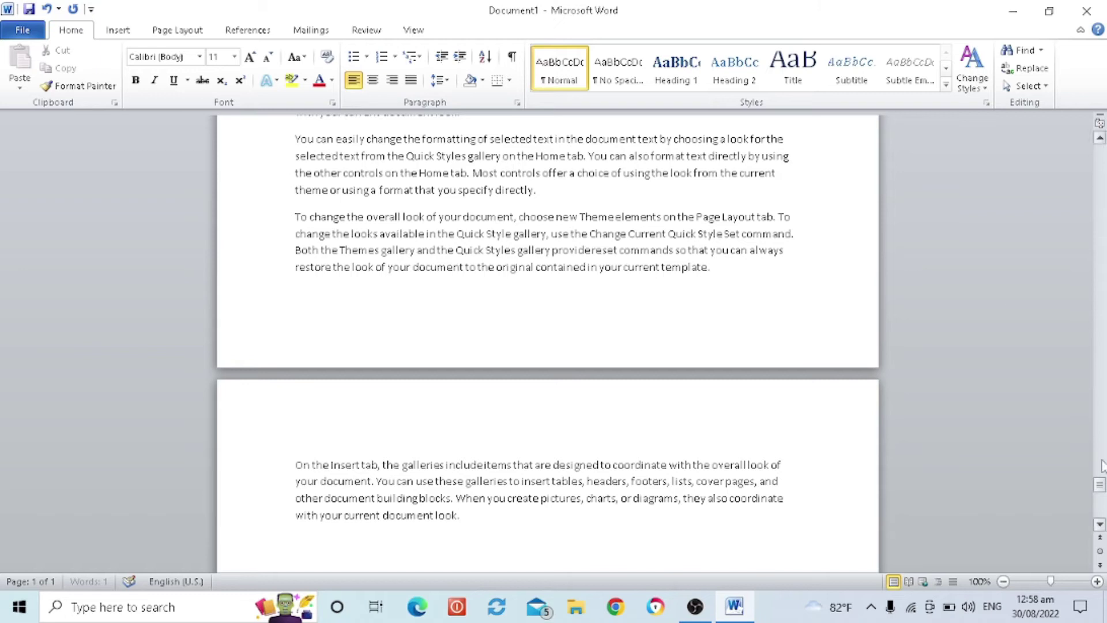
{"action": "left_click_drag", "start_coordinate": [1100, 485], "coordinate": [1104, 151]}
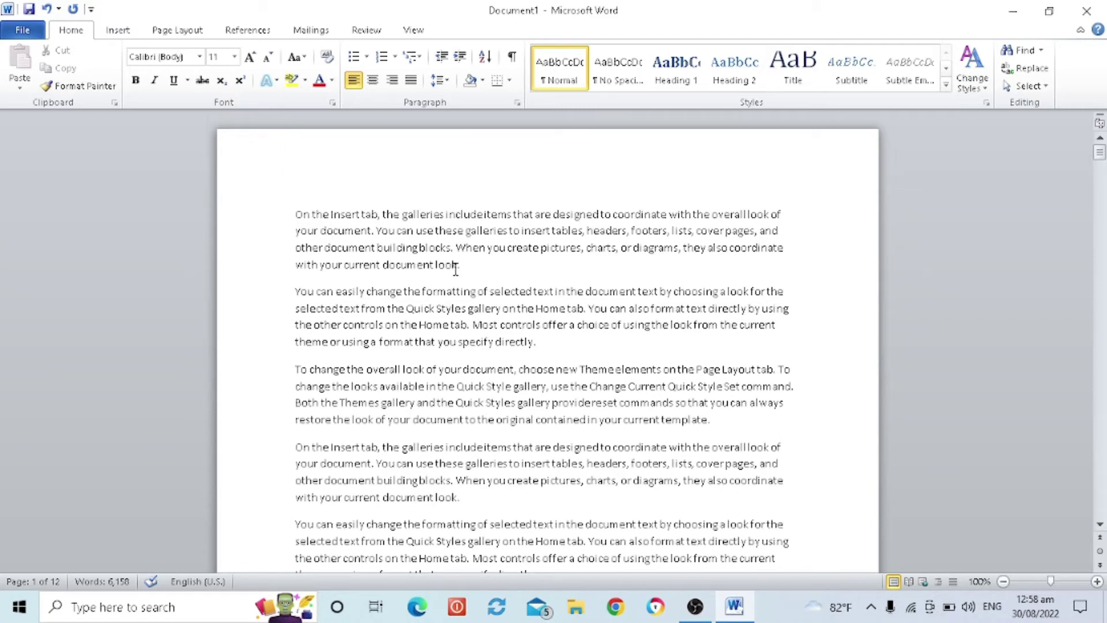
{"action": "key", "text": "ctrl+s"}
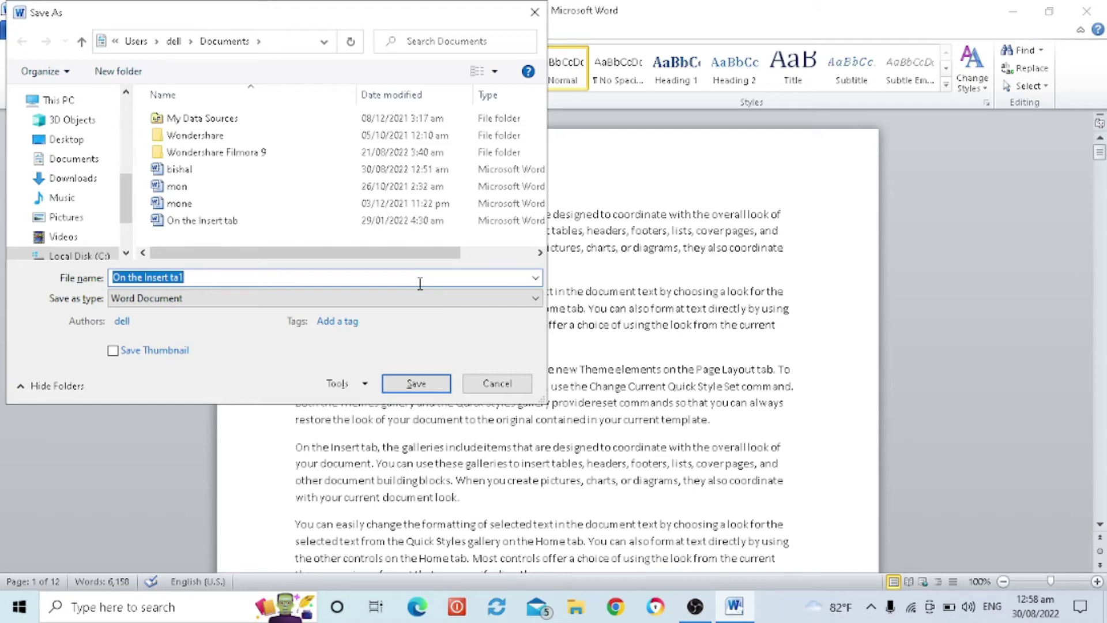
Name the file bishal on the Desktop and bring up General Options for password settings
{"action": "type", "text": "bishal"}
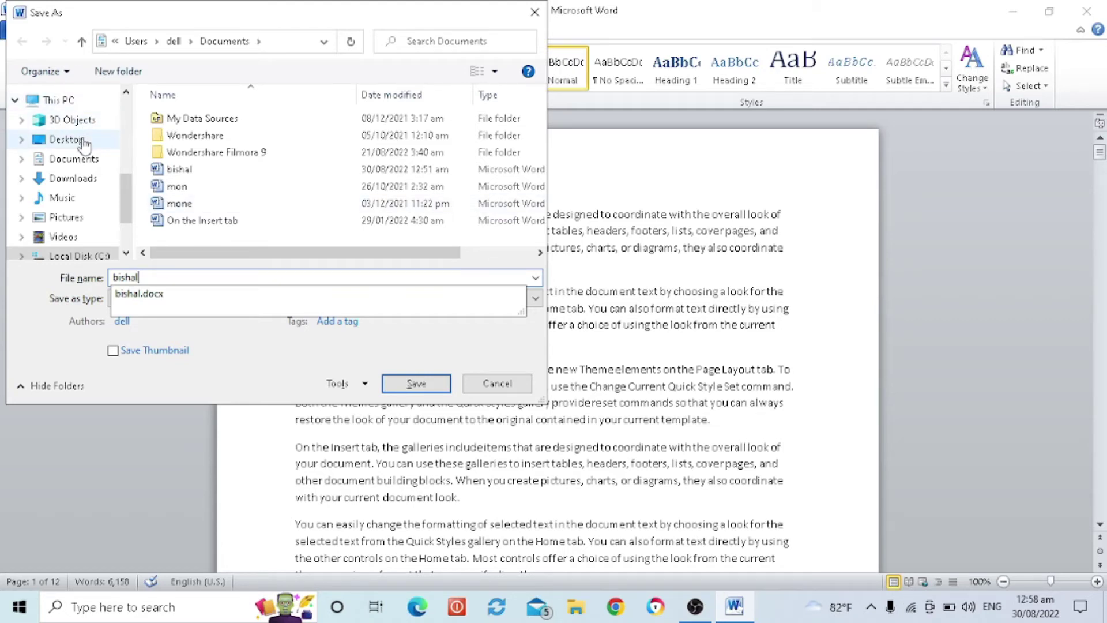
{"action": "left_click", "coordinate": [85, 142]}
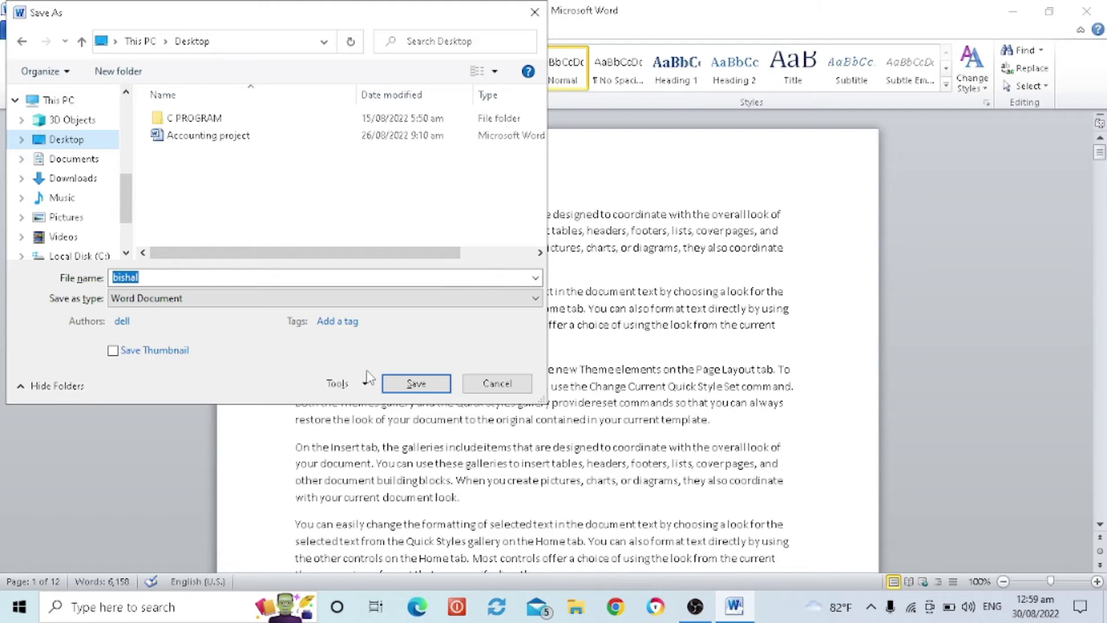
{"action": "left_click", "coordinate": [346, 385]}
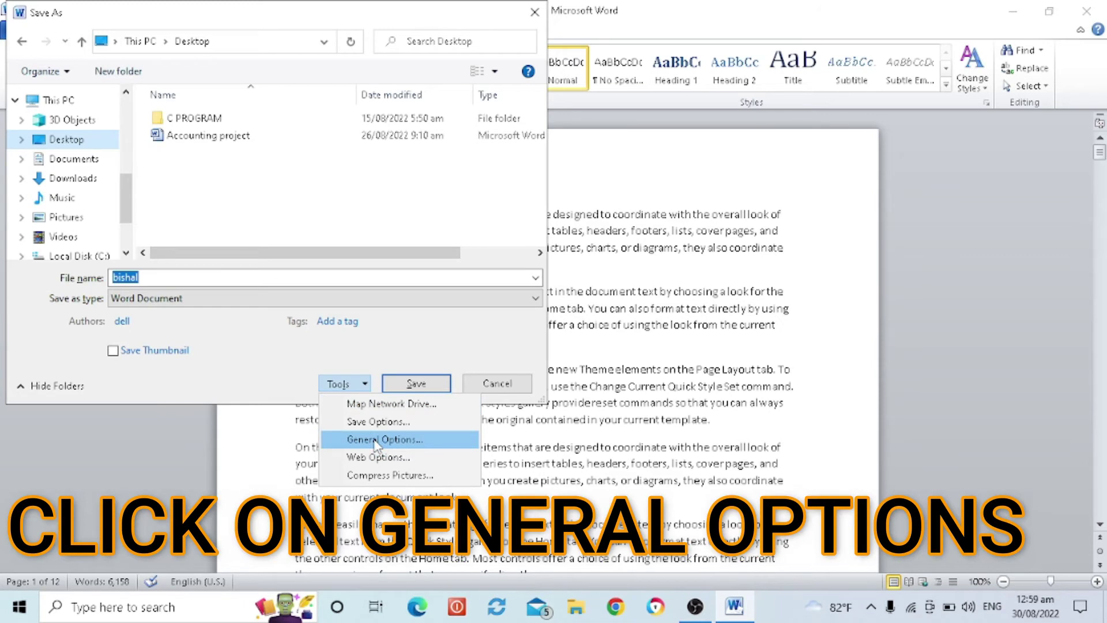
{"action": "left_click", "coordinate": [376, 440]}
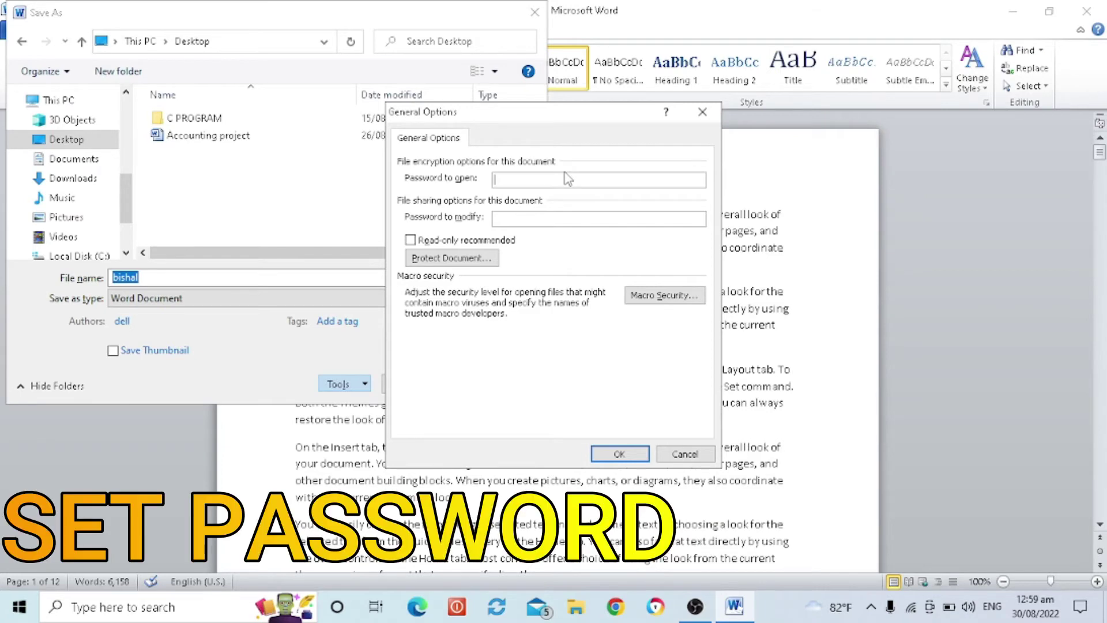
Set and confirm a password to open, then save bishal to the Desktop
{"action": "left_click", "coordinate": [621, 455]}
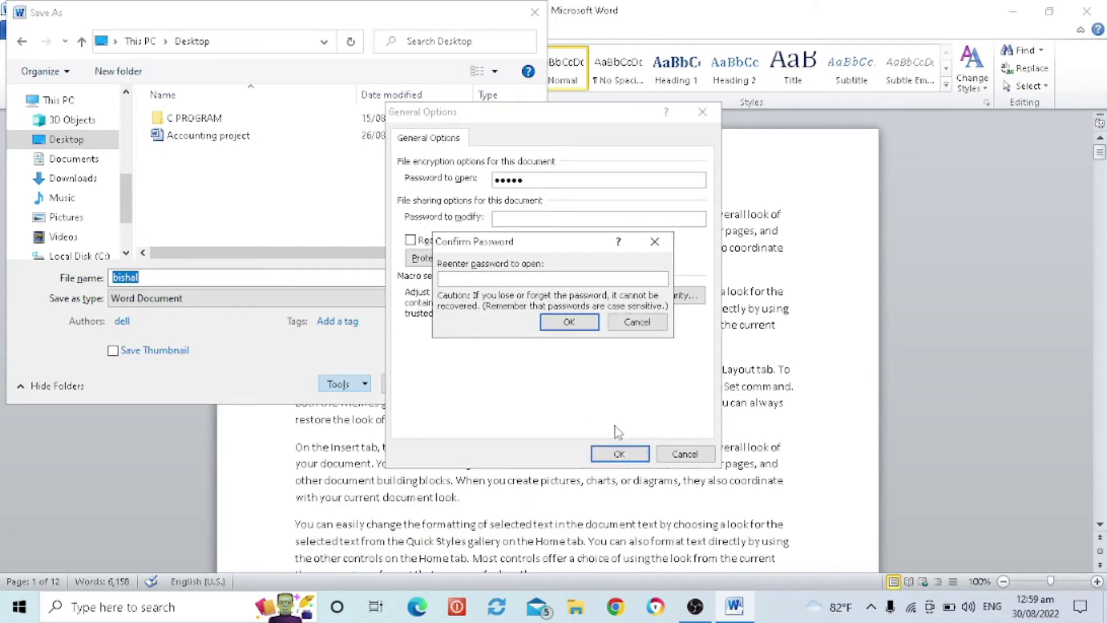
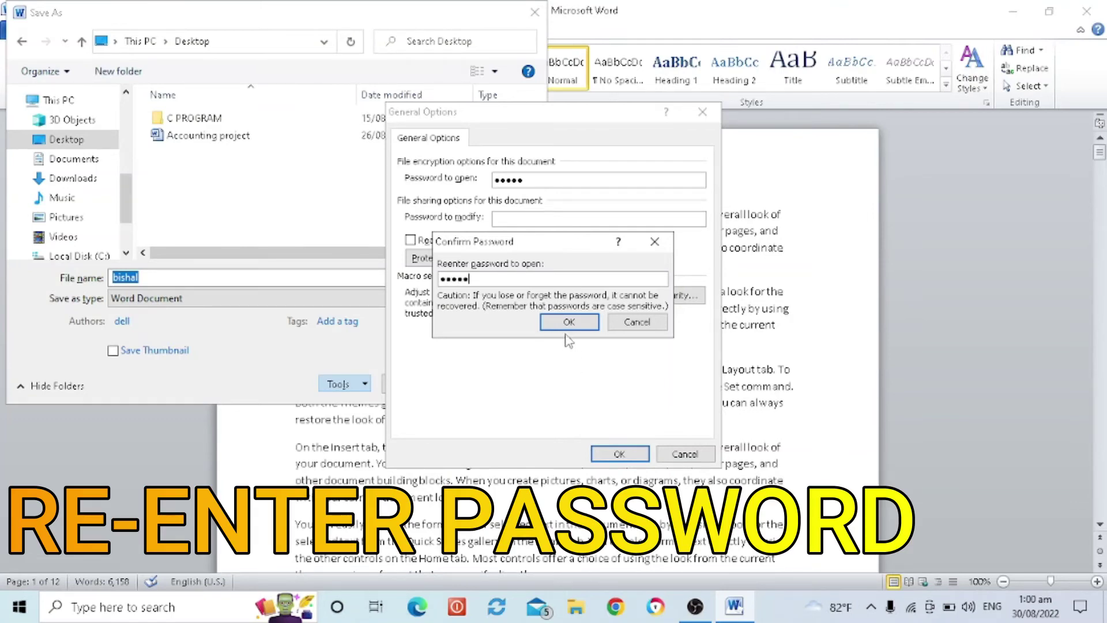
{"action": "left_click", "coordinate": [566, 323]}
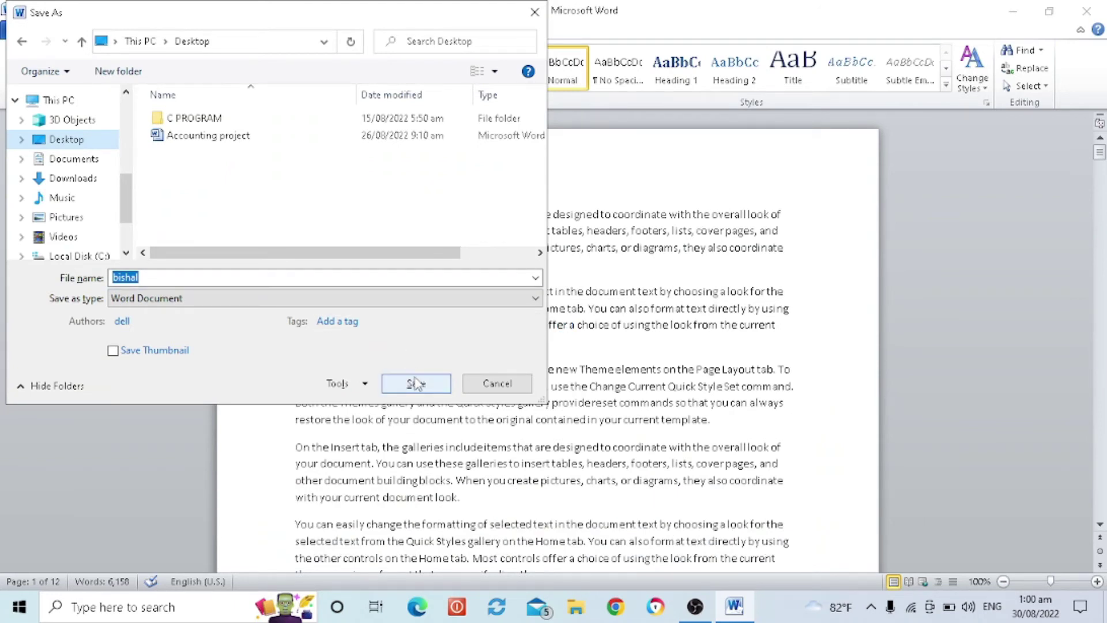
{"action": "left_click", "coordinate": [416, 383]}
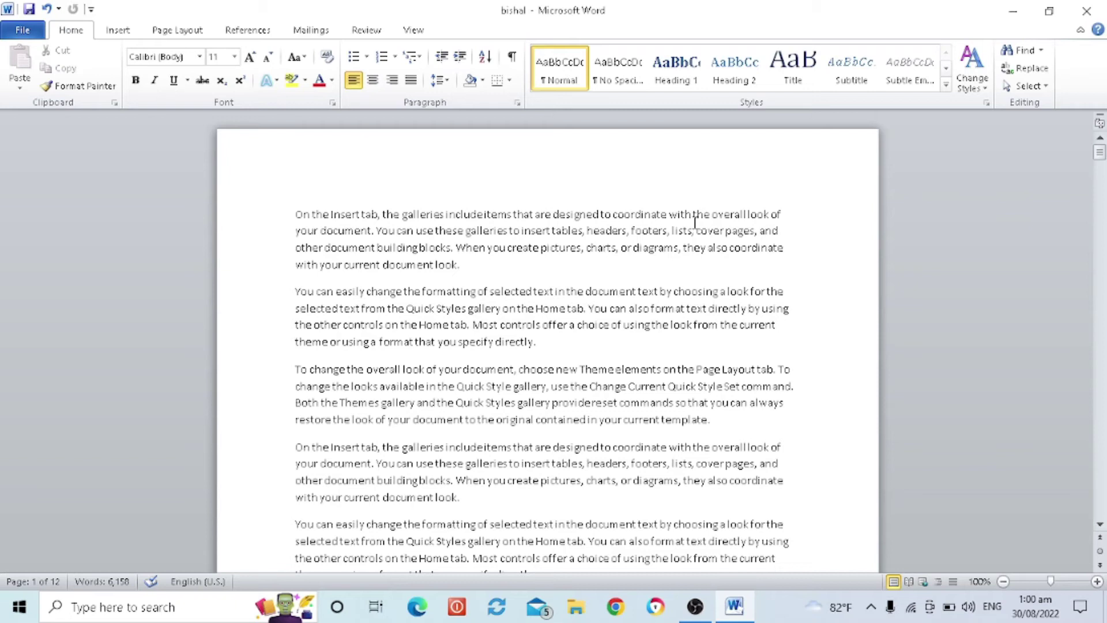
Close Word and refresh the desktop so the bishal file appears
{"action": "left_click", "coordinate": [1086, 11]}
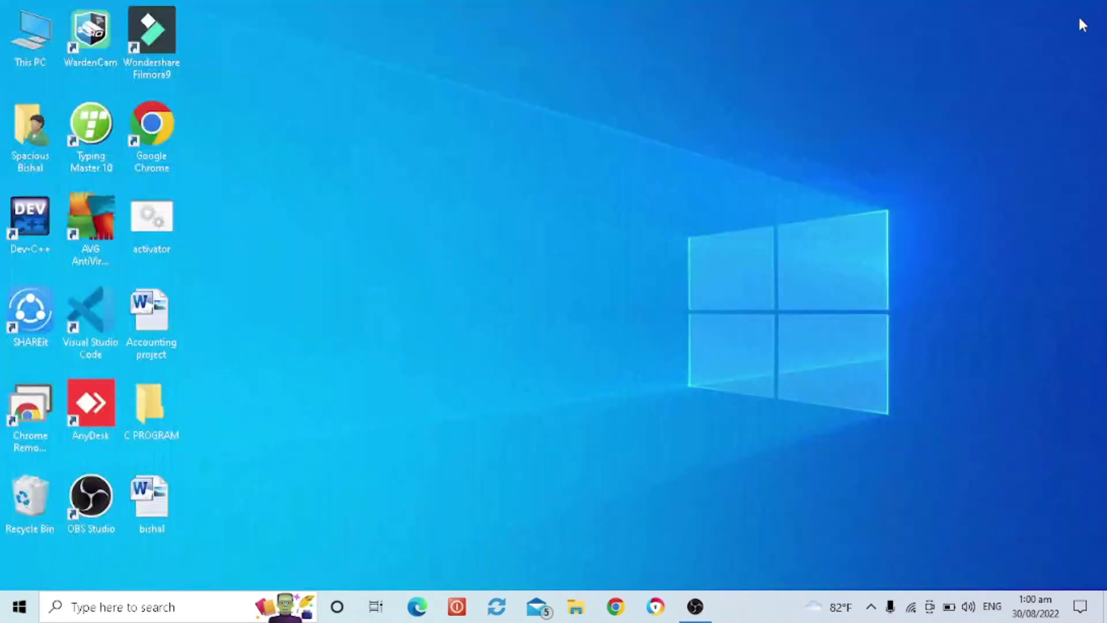
{"action": "right_click", "coordinate": [656, 108]}
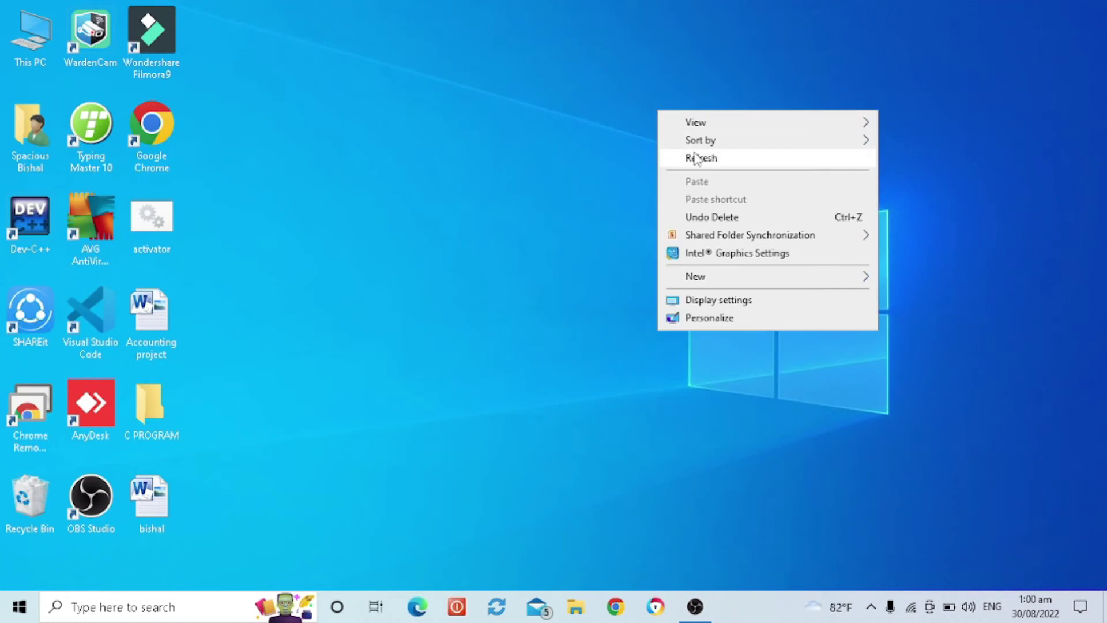
{"action": "left_click", "coordinate": [694, 153]}
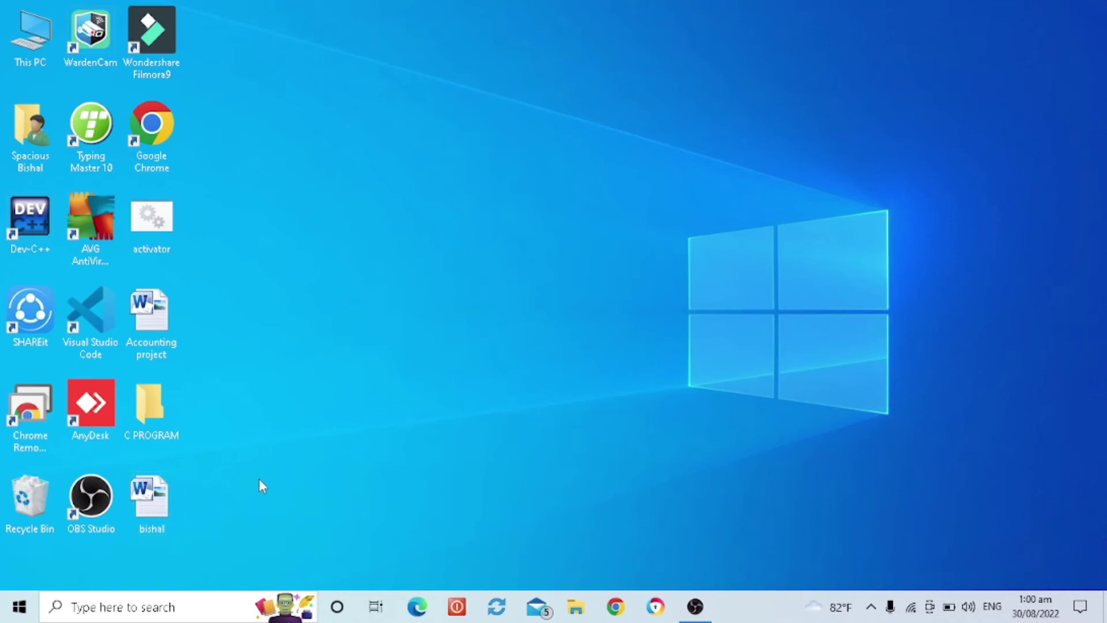
Reopen bishal by entering its password, then close it again
{"action": "double_click", "coordinate": [160, 495]}
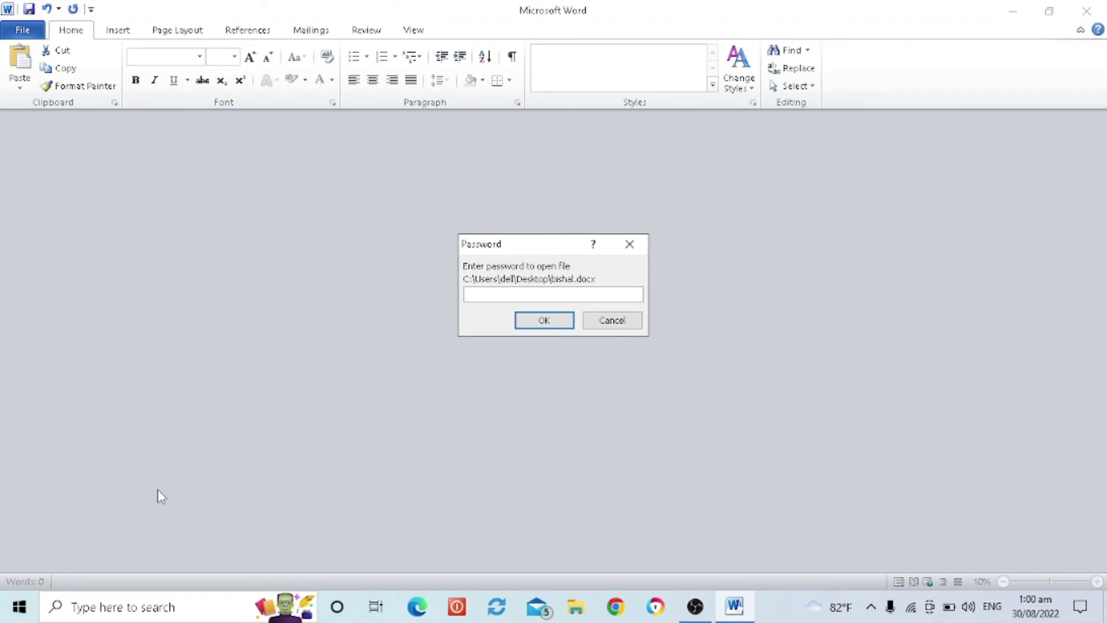
{"action": "key", "text": "Return"}
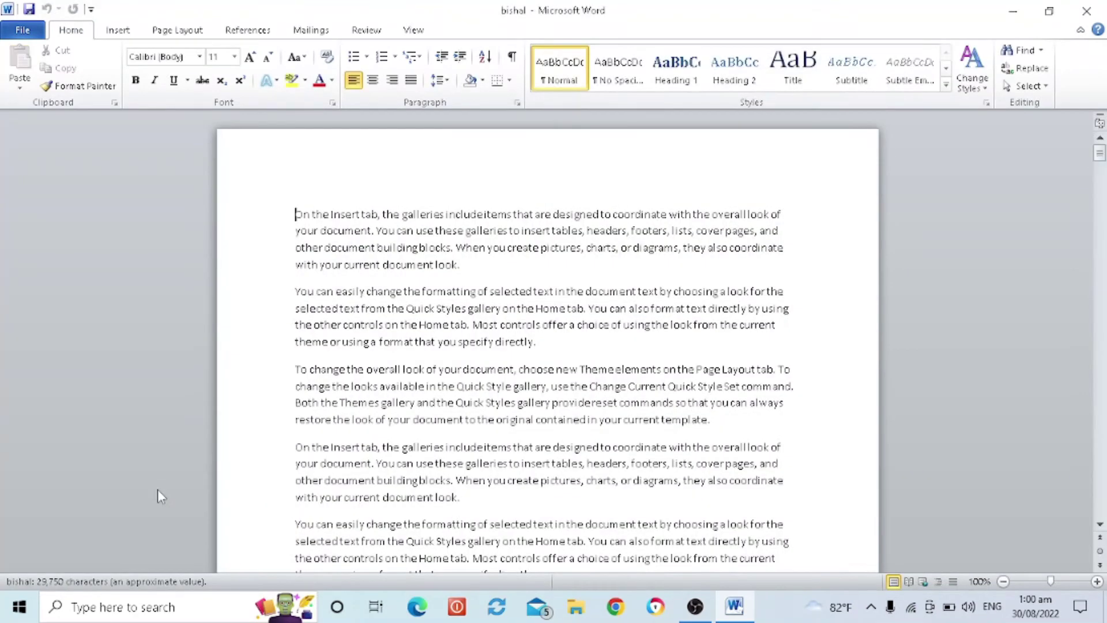
{"action": "left_click", "coordinate": [1087, 10]}
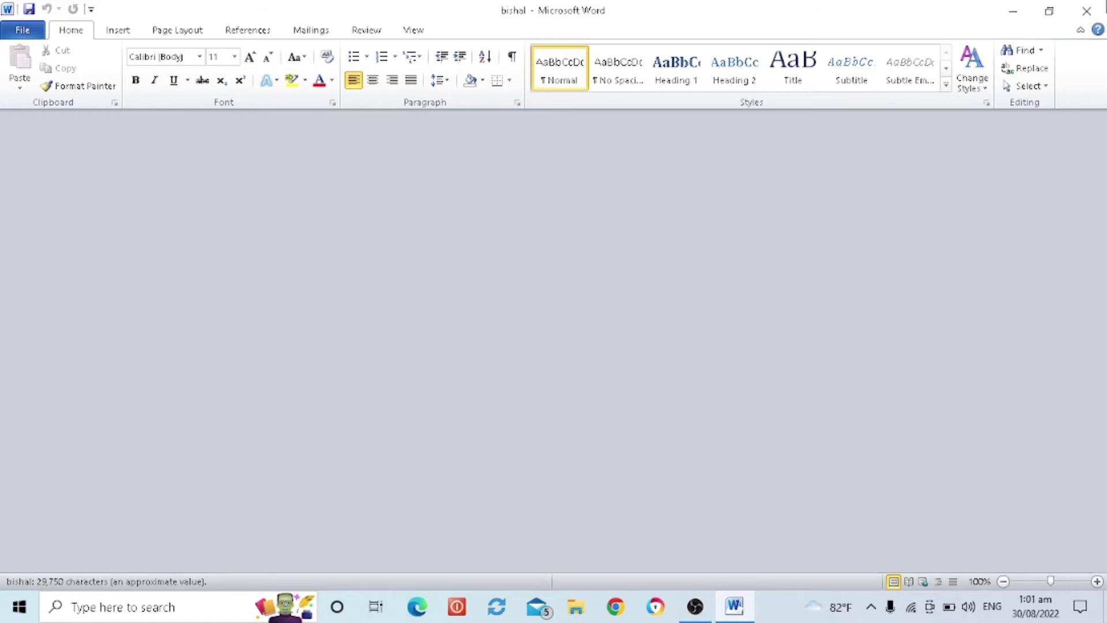
{"action": "right_click", "coordinate": [747, 35]}
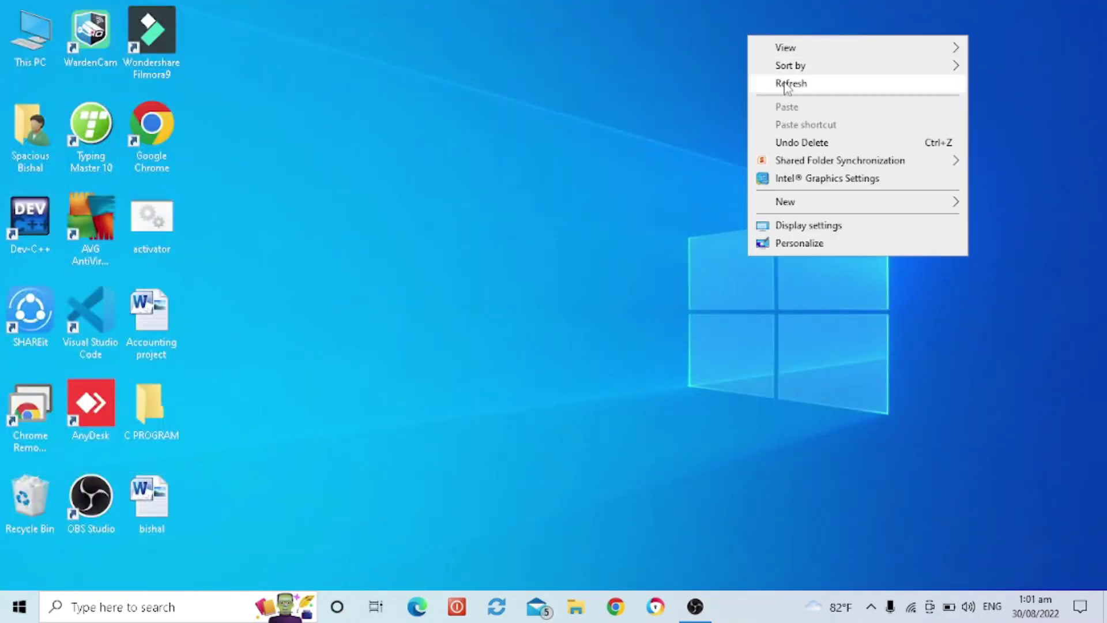
Refresh the desktop and open the accounting document in Word
{"action": "left_click", "coordinate": [785, 82]}
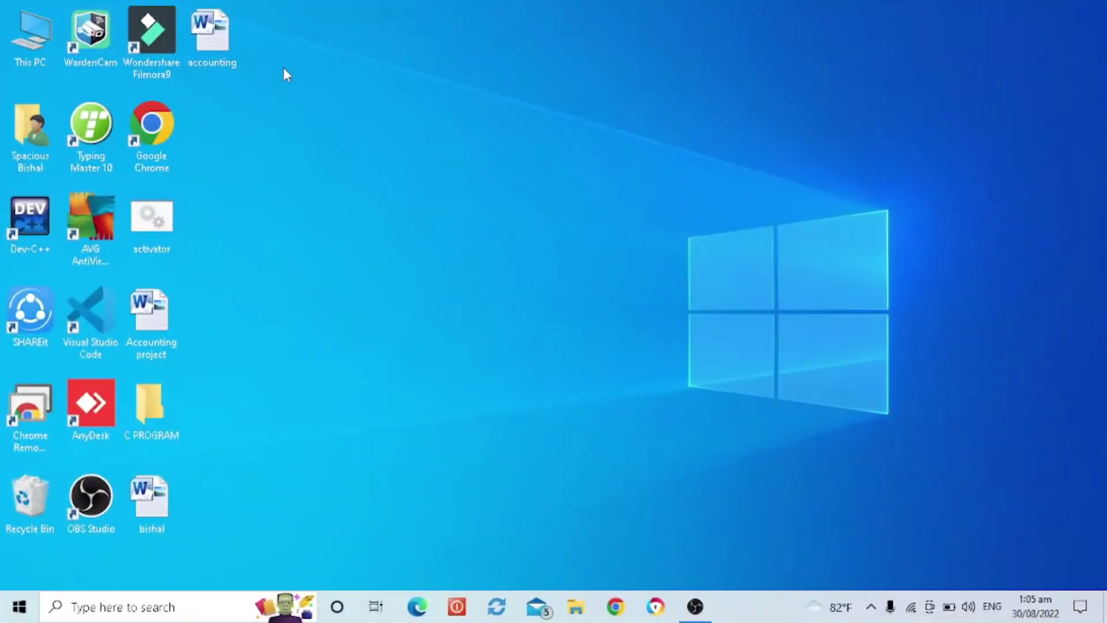
{"action": "double_click", "coordinate": [205, 24]}
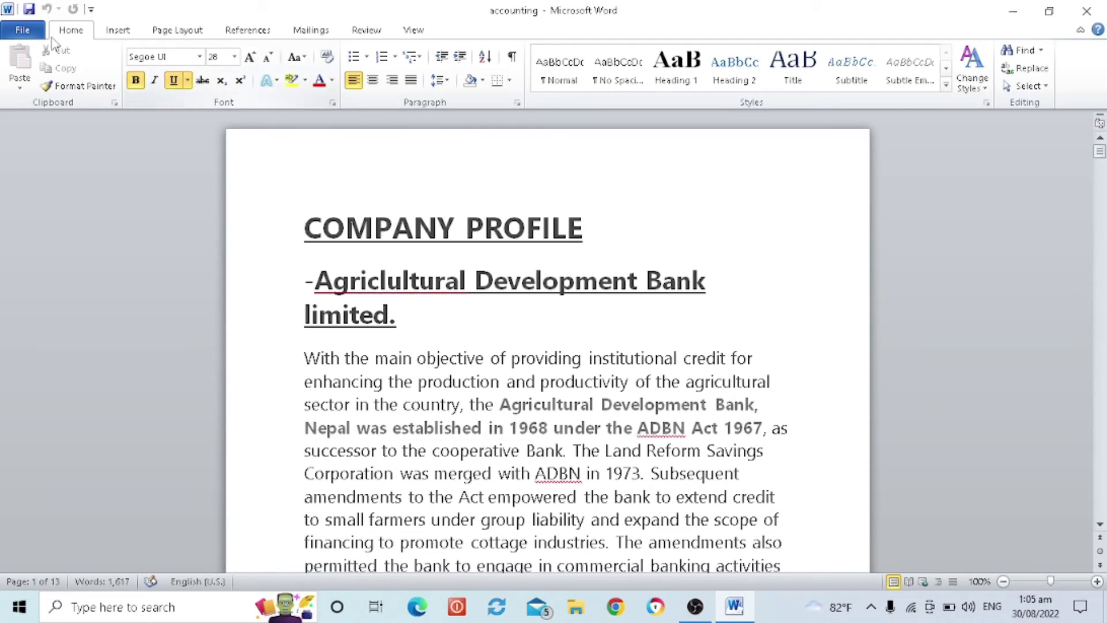
Encrypt the accounting document with a password via Protect Document, entering and confirming it
{"action": "left_click", "coordinate": [23, 30]}
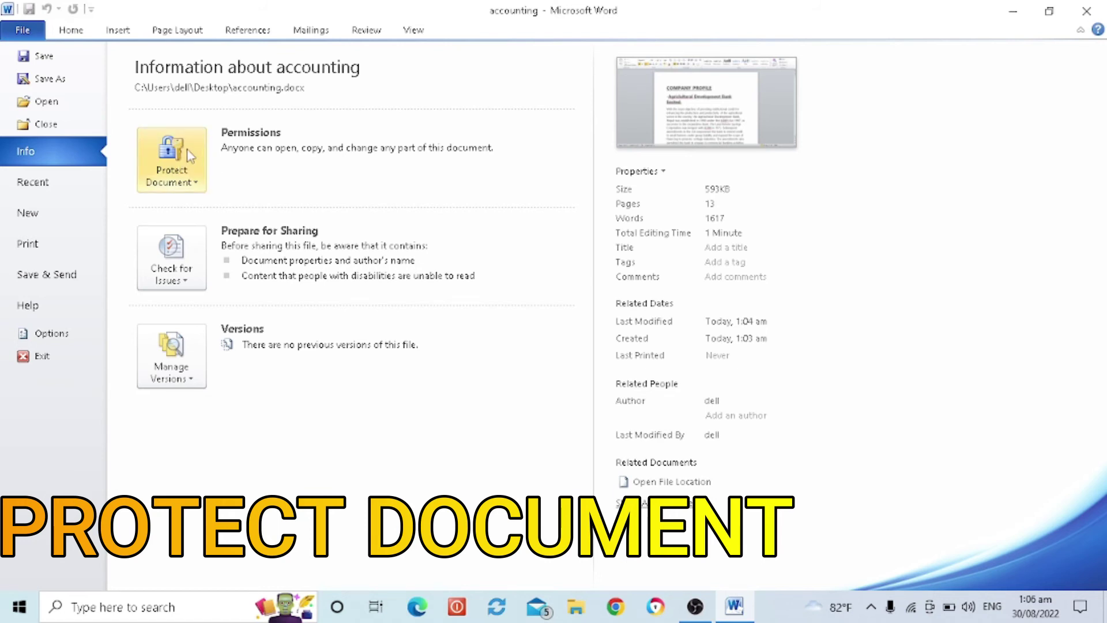
{"action": "left_click", "coordinate": [190, 157]}
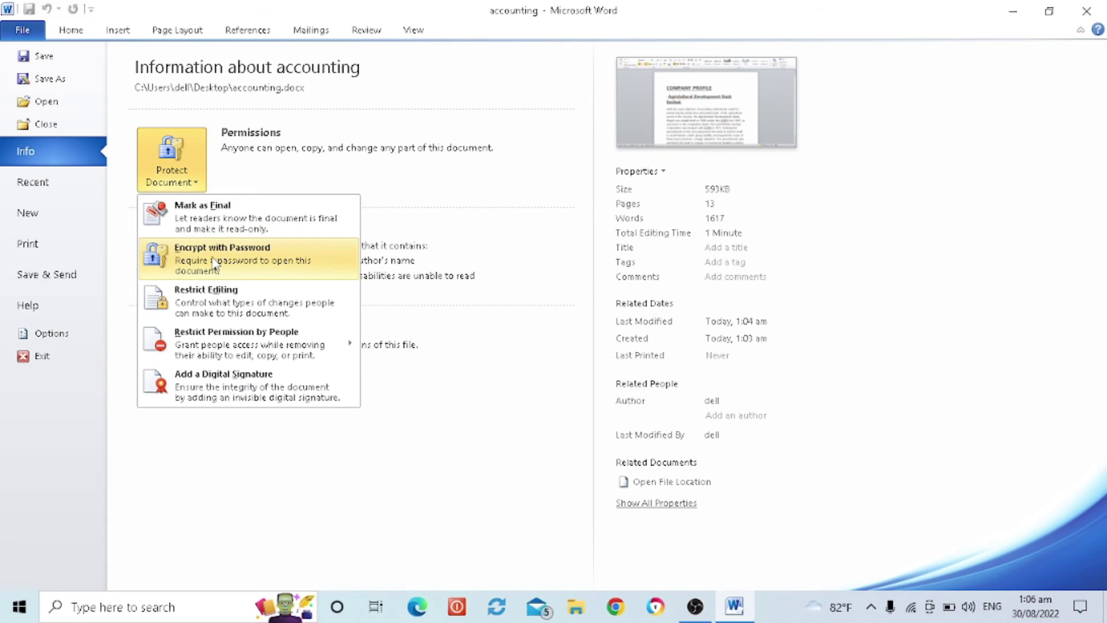
{"action": "left_click", "coordinate": [177, 261]}
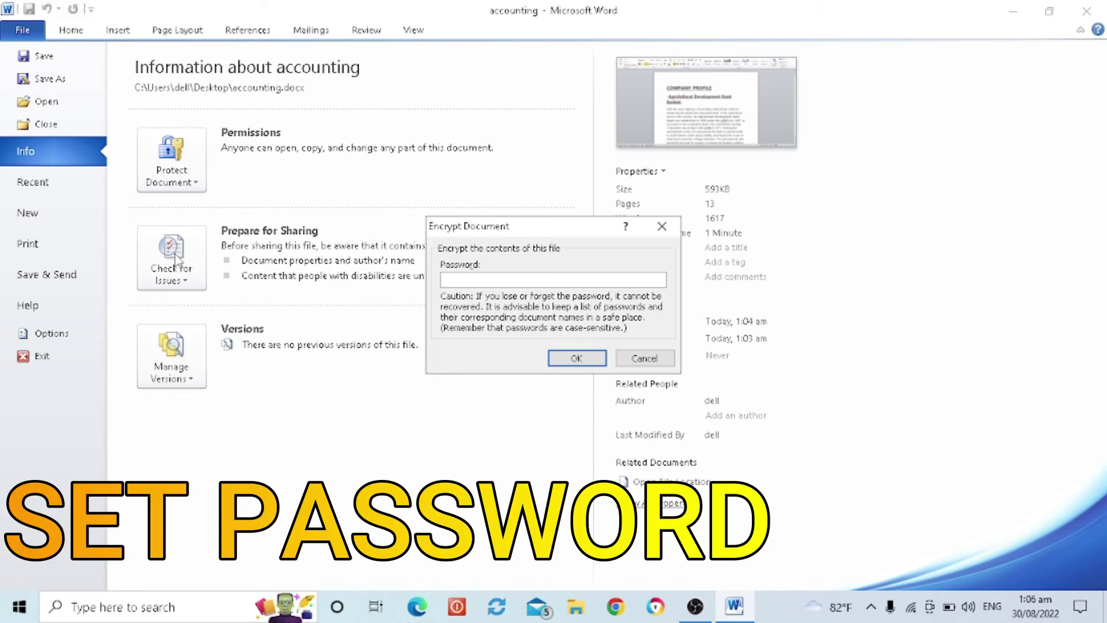
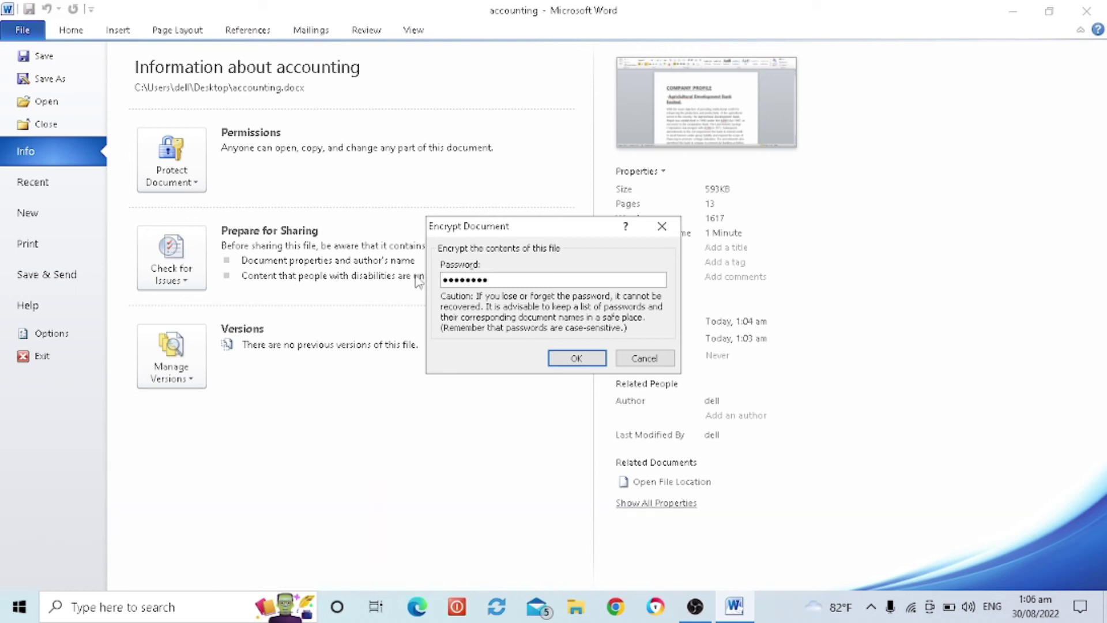
{"action": "left_click", "coordinate": [558, 360]}
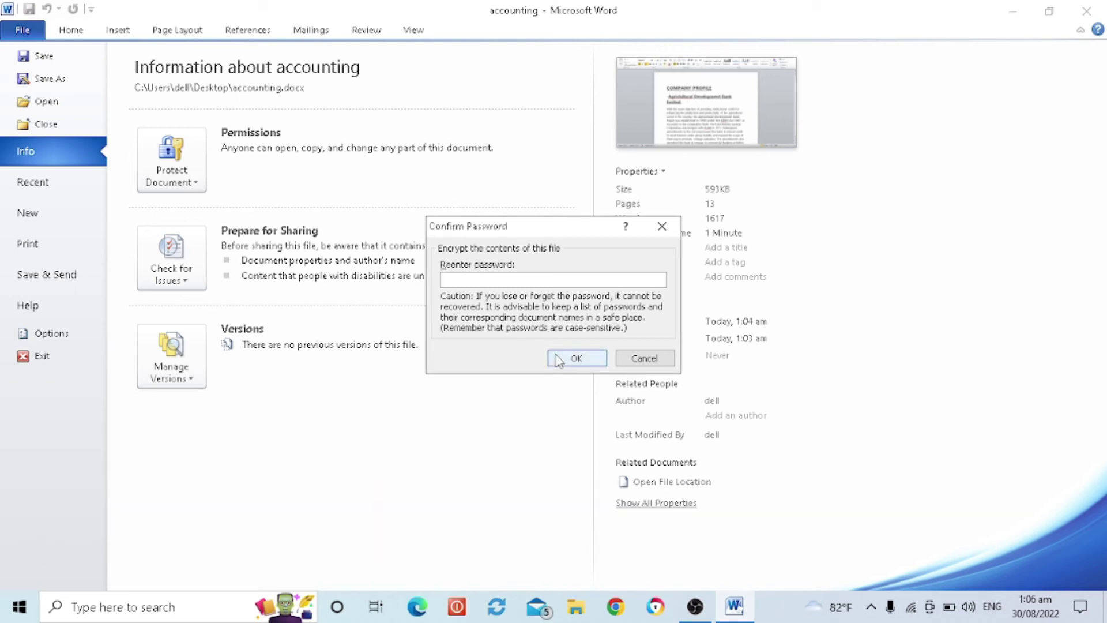
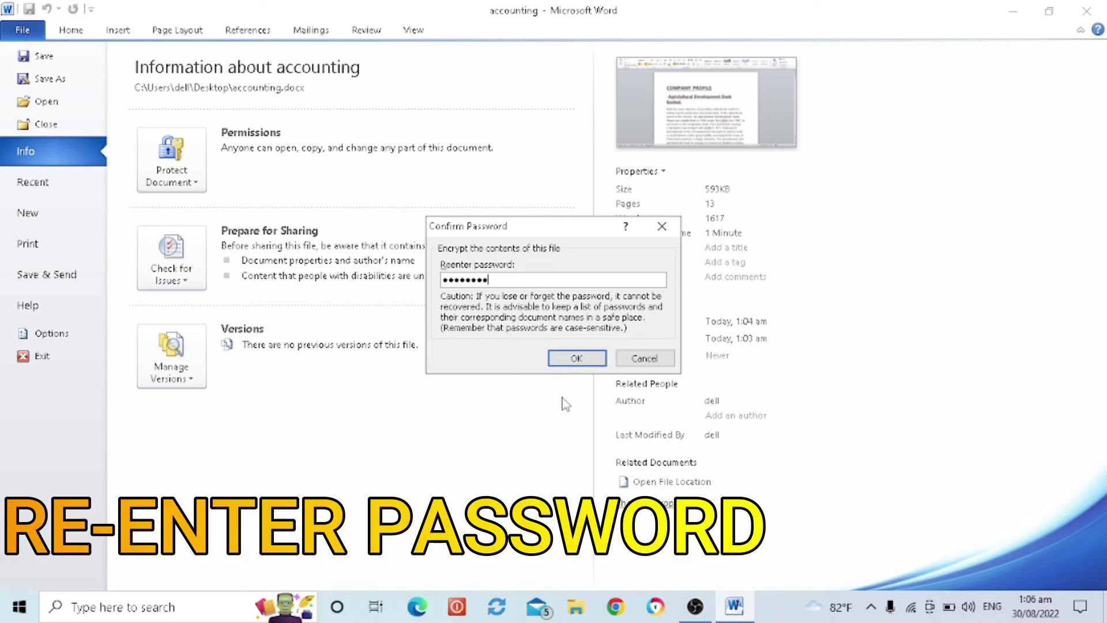
{"action": "left_click", "coordinate": [561, 360]}
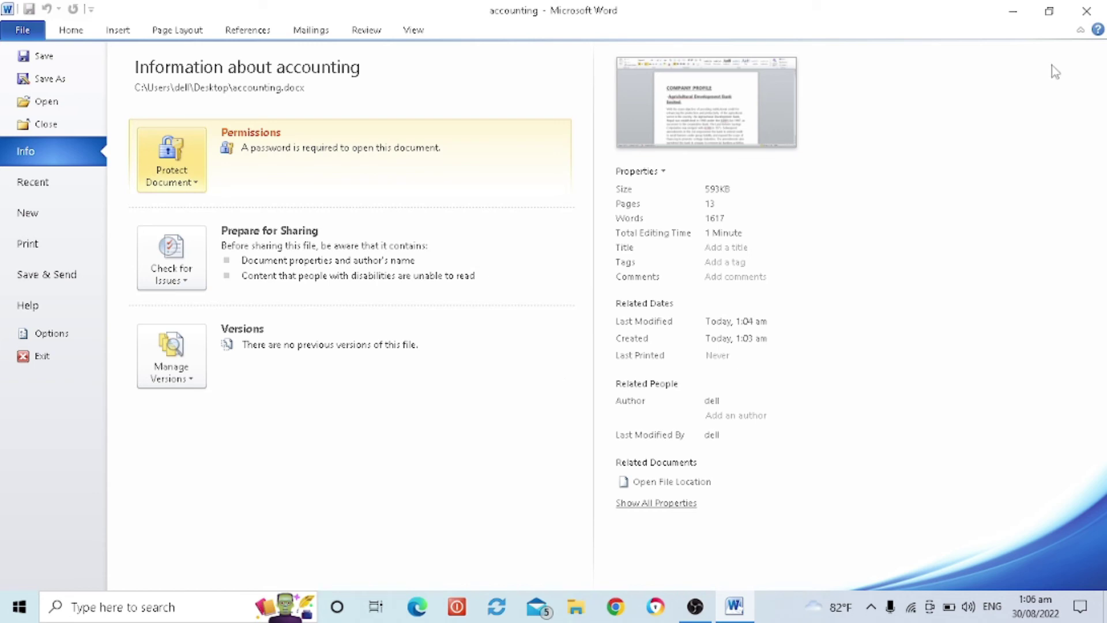
Close Word saving the encrypted accounting document, then refresh the desktop
{"action": "left_click", "coordinate": [1086, 11]}
{"action": "left_click", "coordinate": [497, 322]}
{"action": "right_click", "coordinate": [744, 139]}
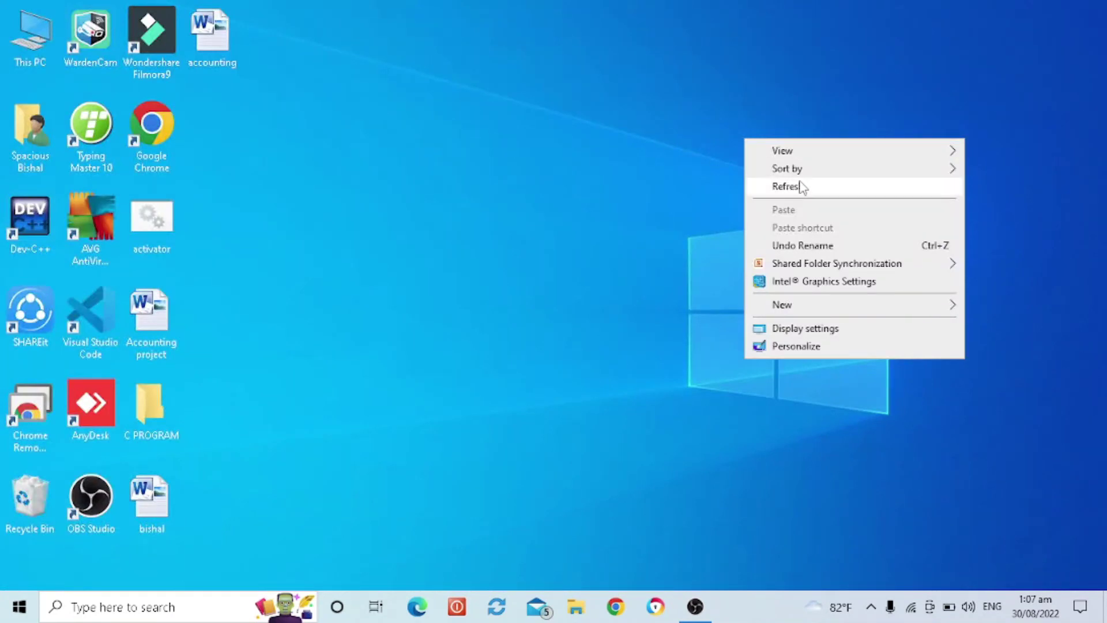
{"action": "left_click", "coordinate": [803, 186]}
{"action": "right_click", "coordinate": [581, 85]}
{"action": "left_click", "coordinate": [641, 140]}
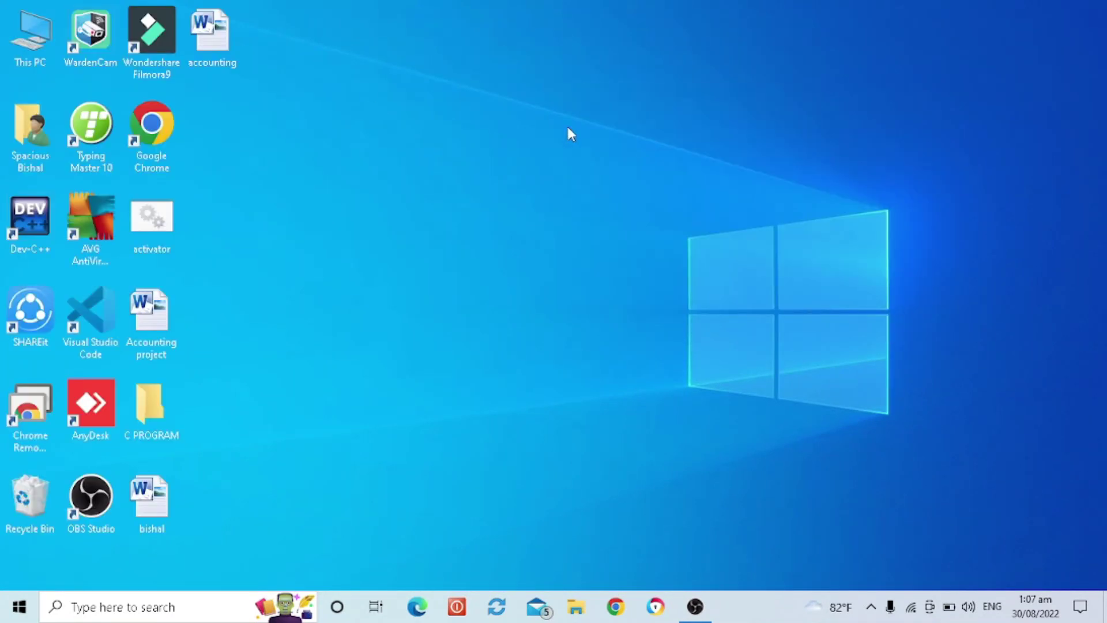
Reopen accounting with its password, close it, and refresh the desktop
{"action": "double_click", "coordinate": [220, 53]}
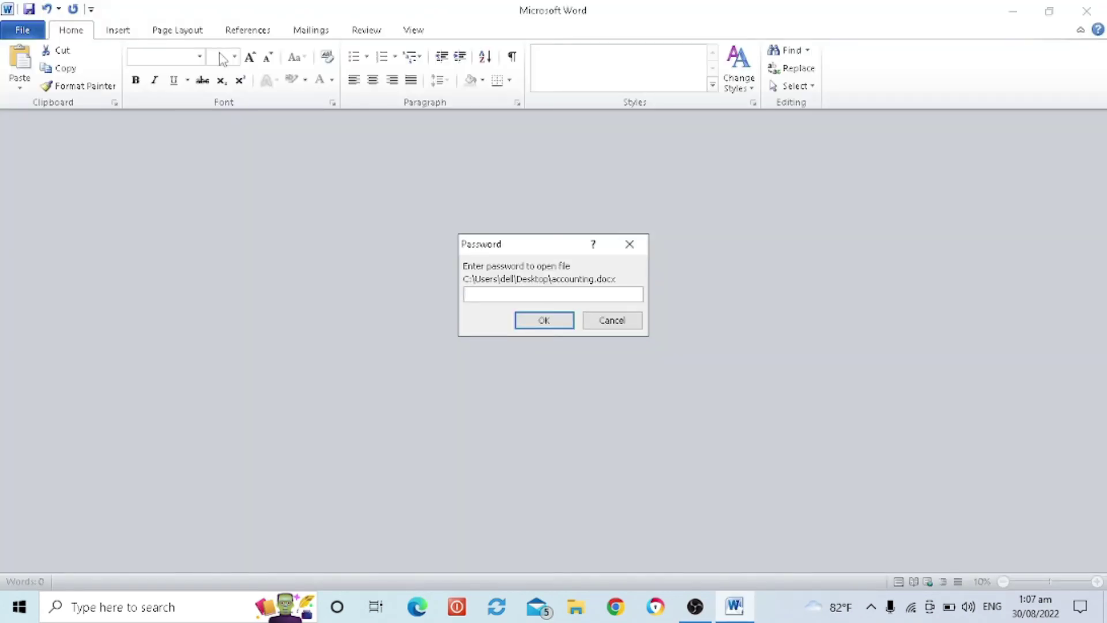
{"action": "key", "text": "Return"}
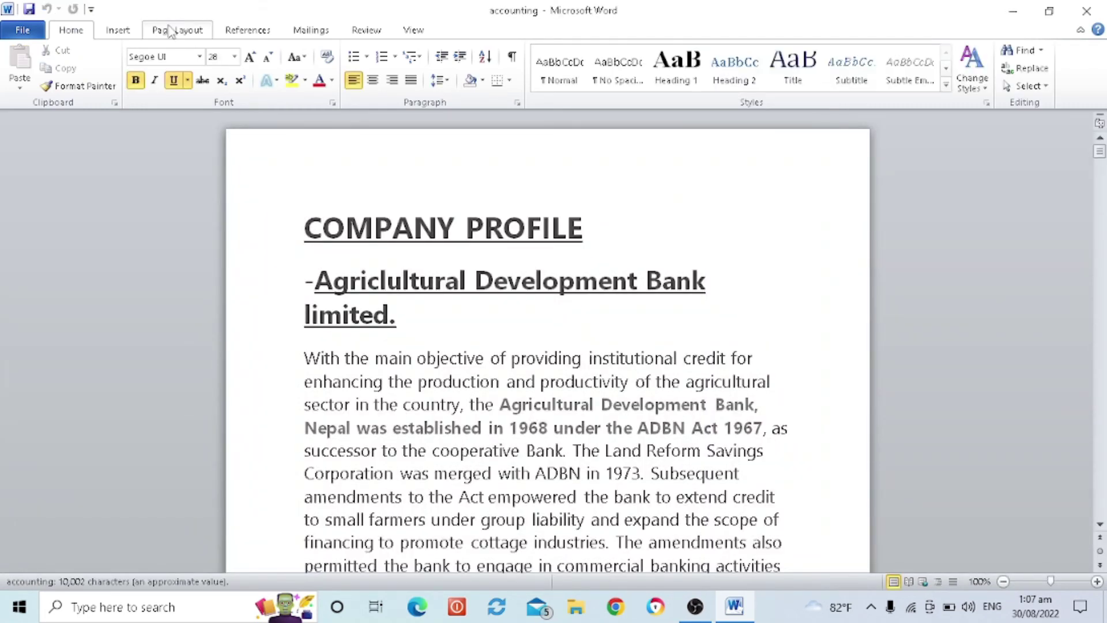
{"action": "left_click", "coordinate": [1087, 10]}
{"action": "right_click", "coordinate": [518, 79]}
{"action": "left_click", "coordinate": [563, 128]}
{"action": "right_click", "coordinate": [562, 128]}
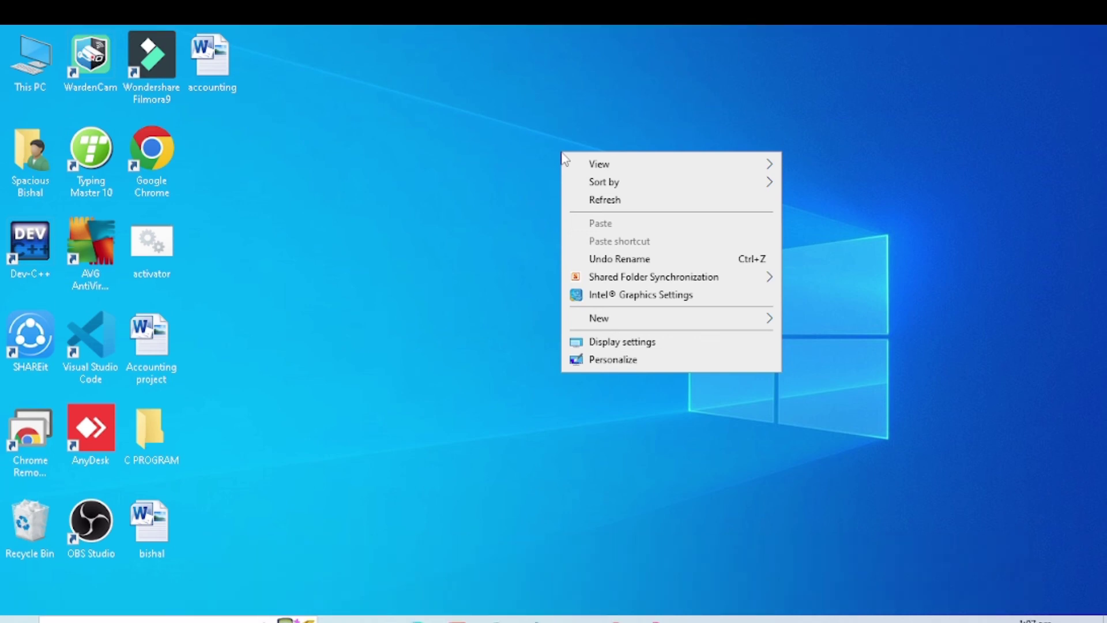
{"action": "left_click", "coordinate": [607, 201]}
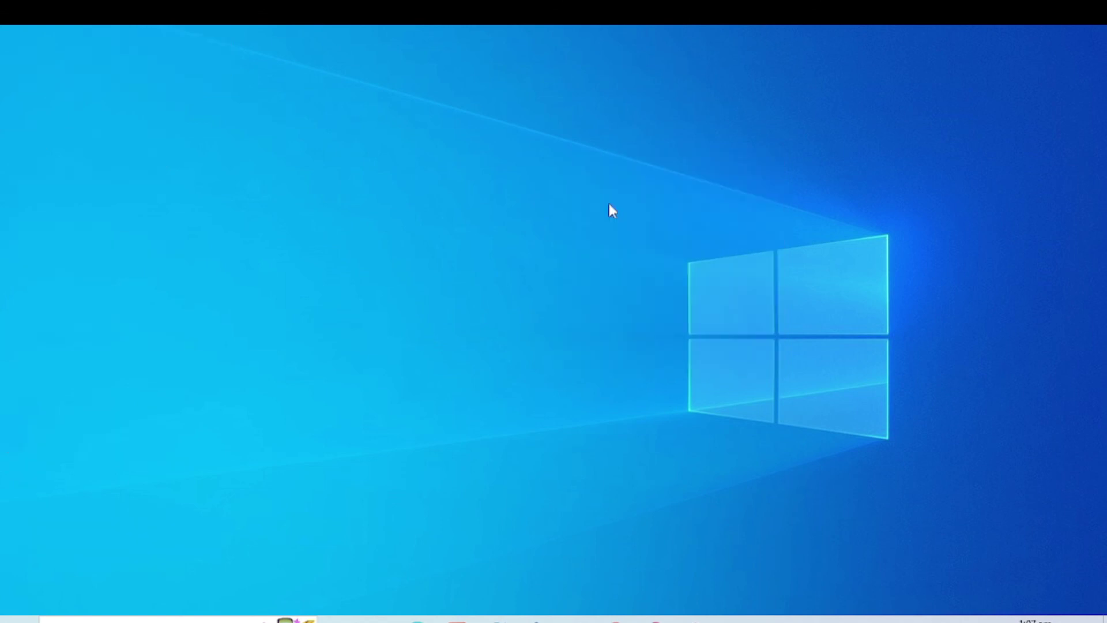
{"action": "right_click", "coordinate": [541, 137]}
{"action": "left_click", "coordinate": [577, 180]}
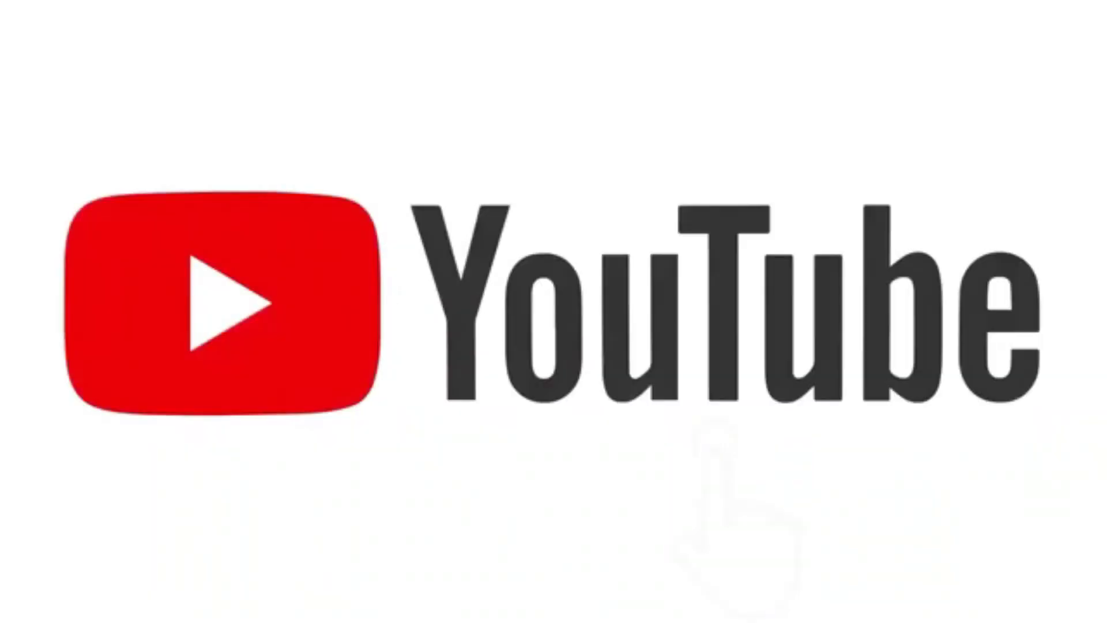